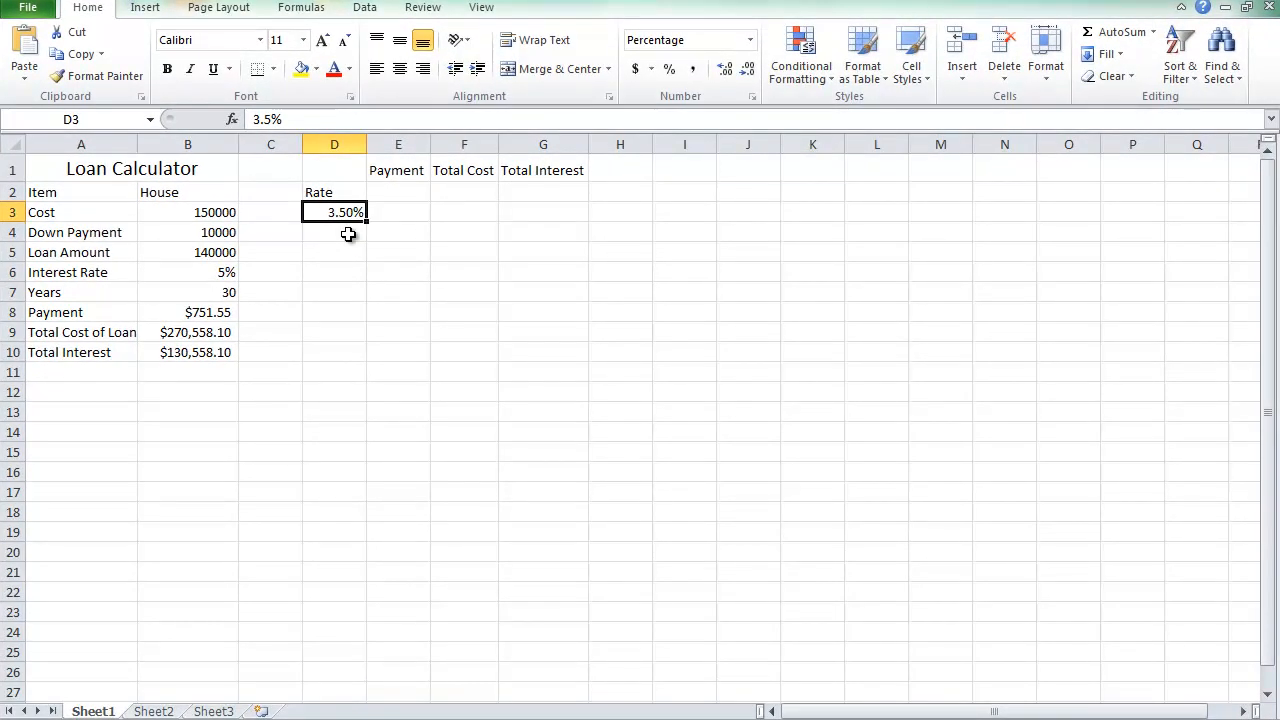
Enter 3.75% in D4 and extend the rate series from D3:D4 down to 7.00% in D17
click(348, 234)
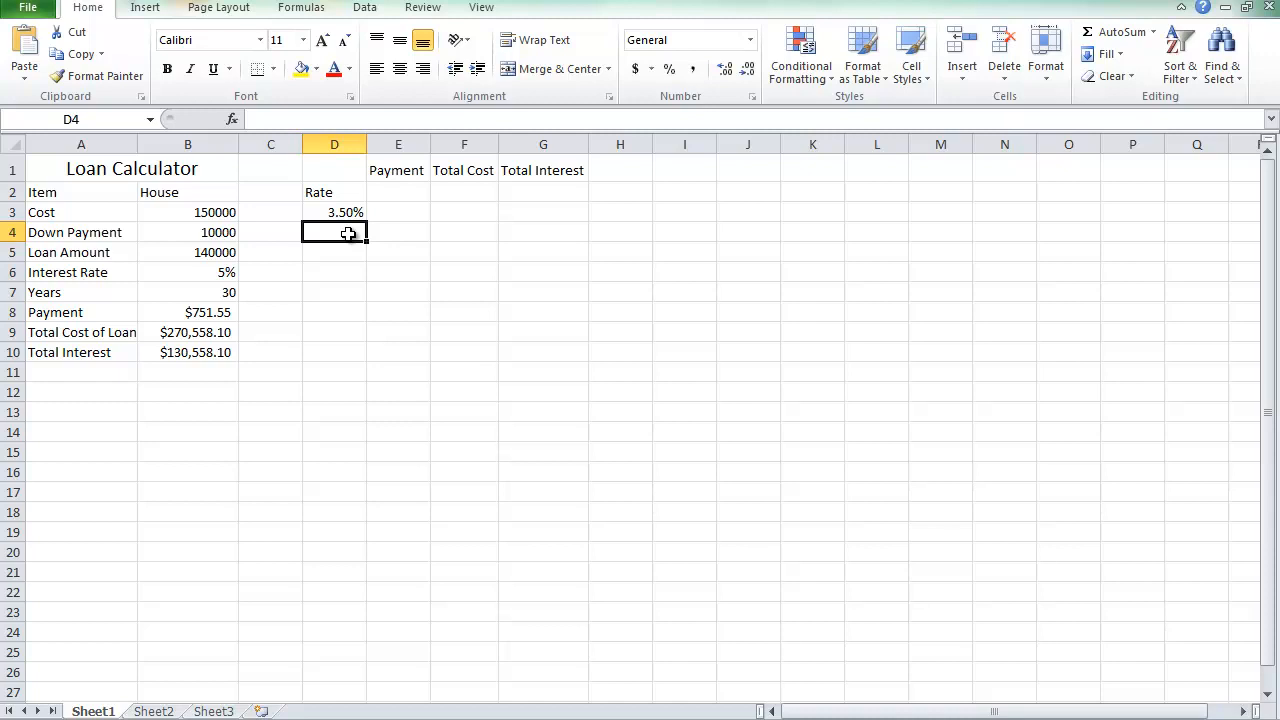
text(3.75)
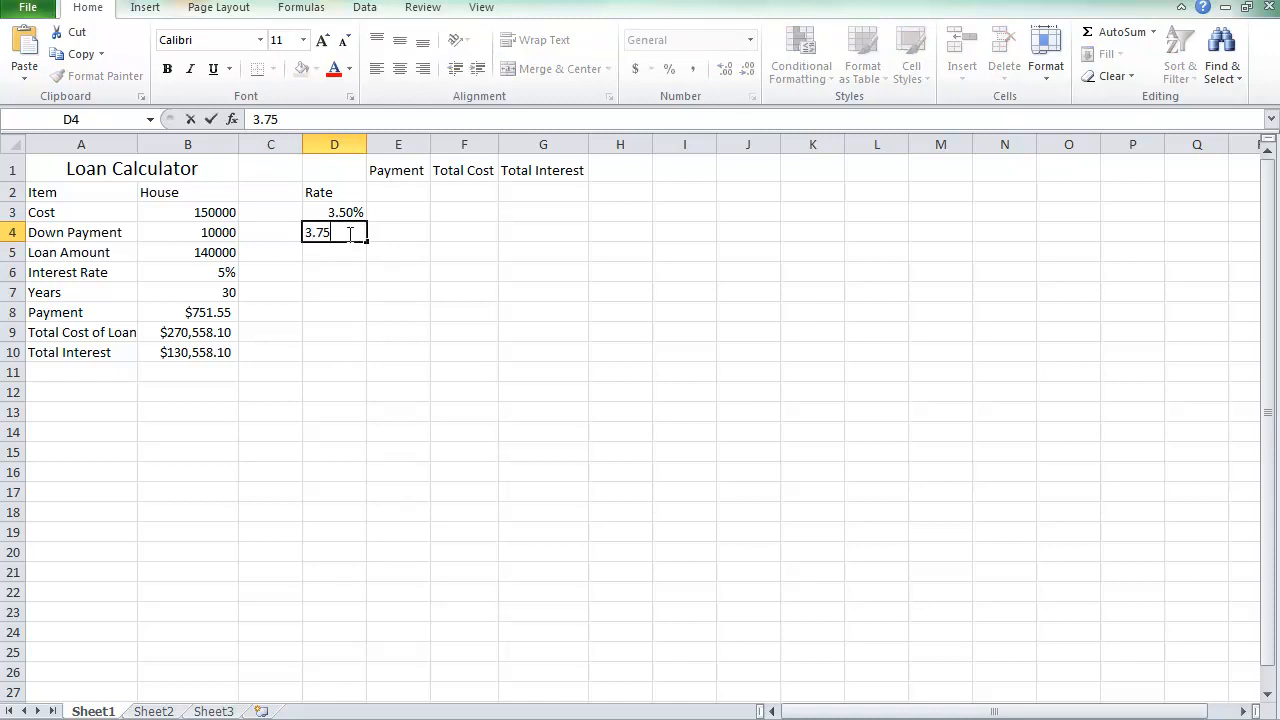
text(%)
key(Return)
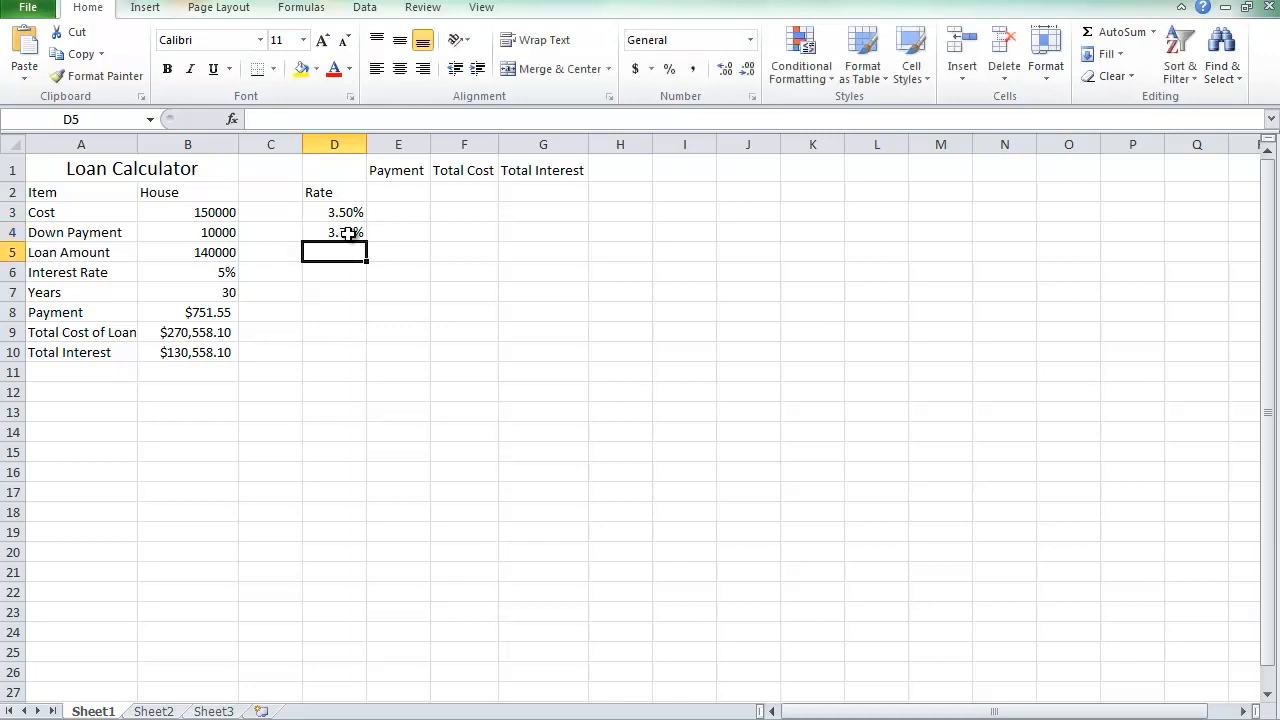
drag(345, 210, 344, 223)
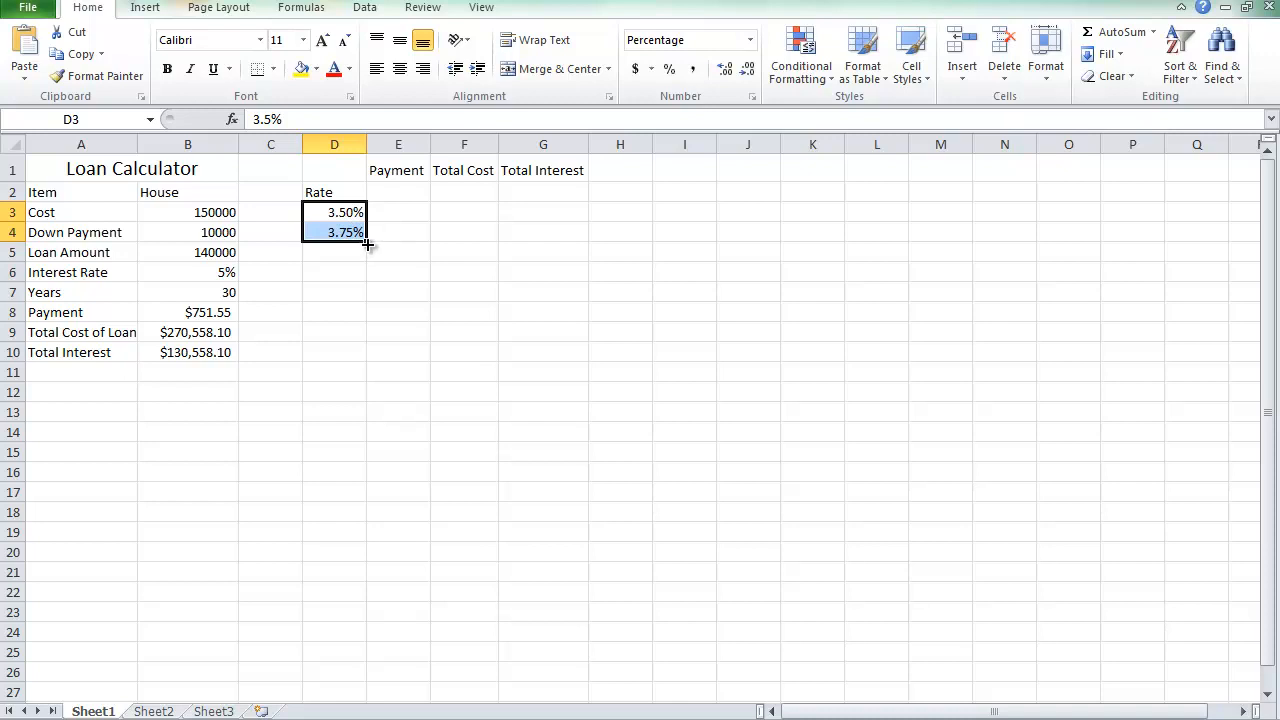
drag(367, 244, 368, 506)
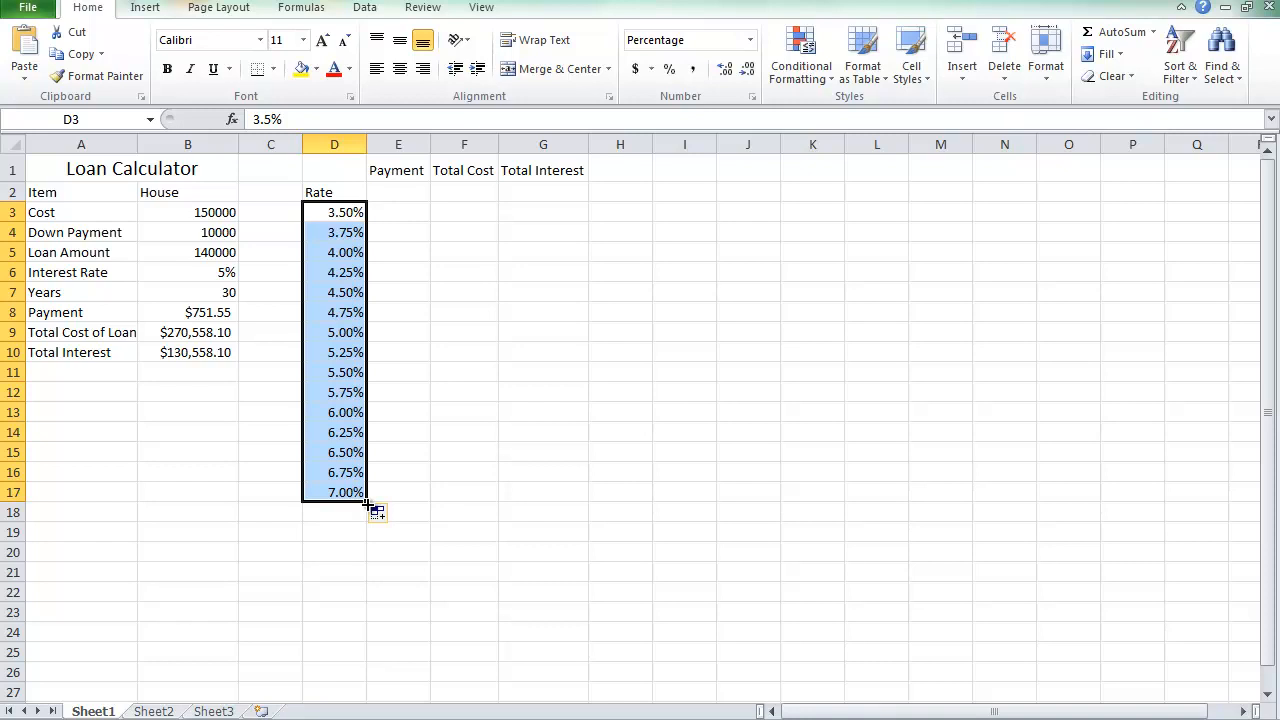
Link cell E2 under the Payment heading to the loan payment with the formula =B8
click(394, 197)
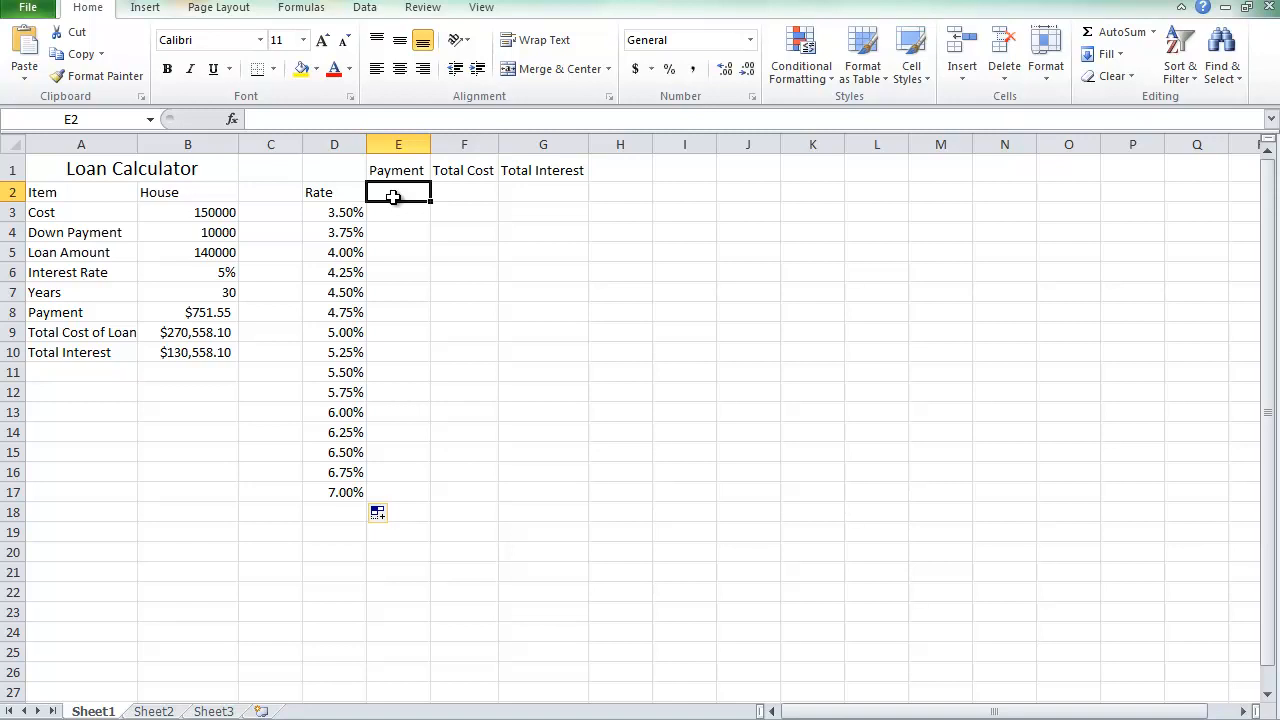
text(=)
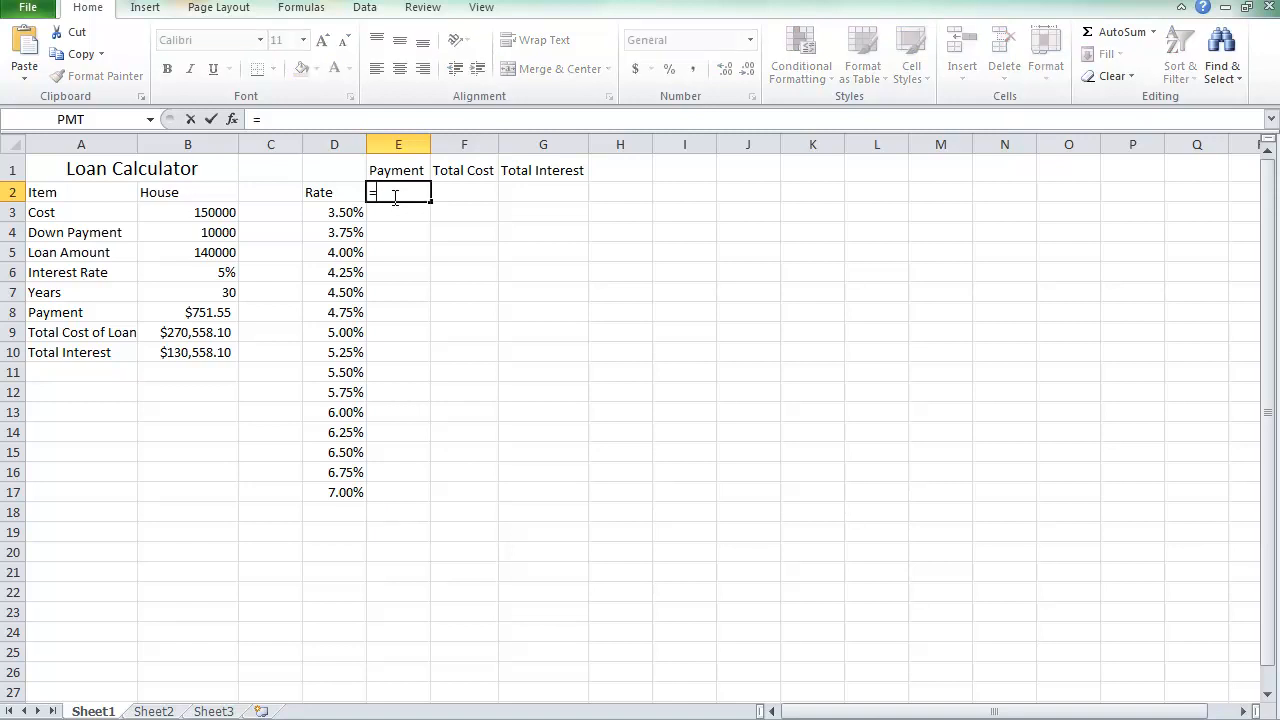
click(218, 313)
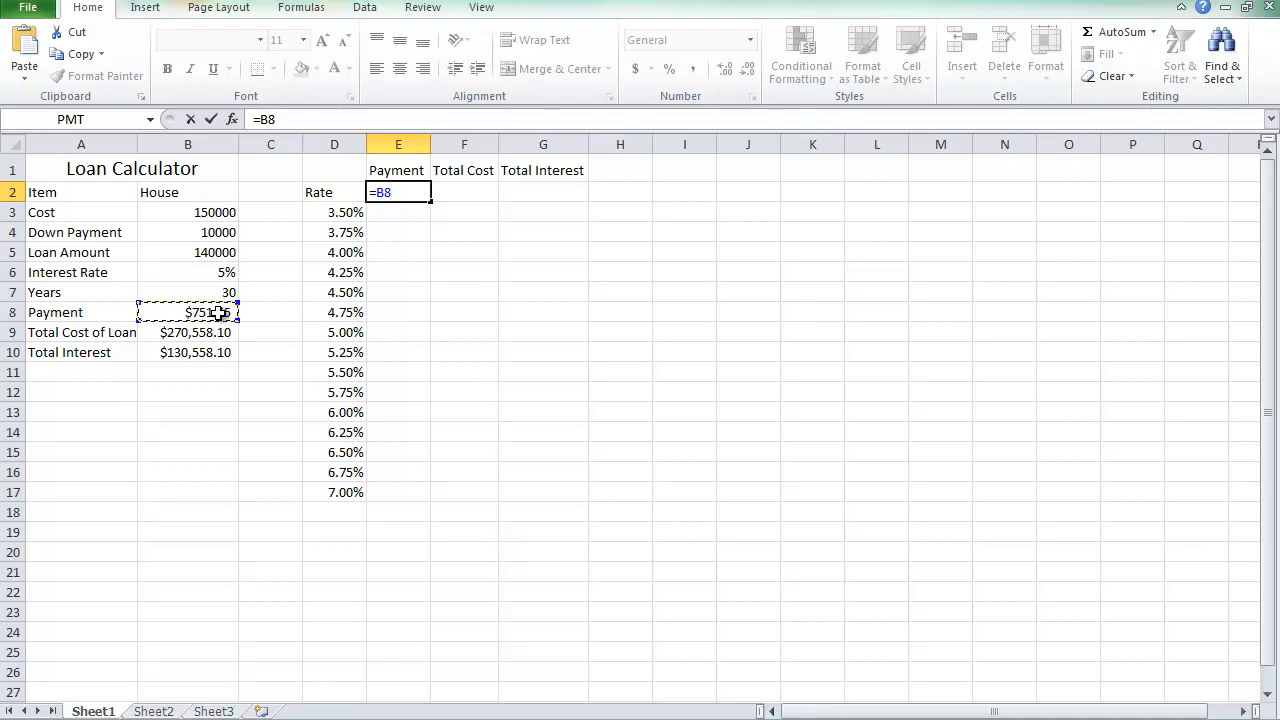
key(Return)
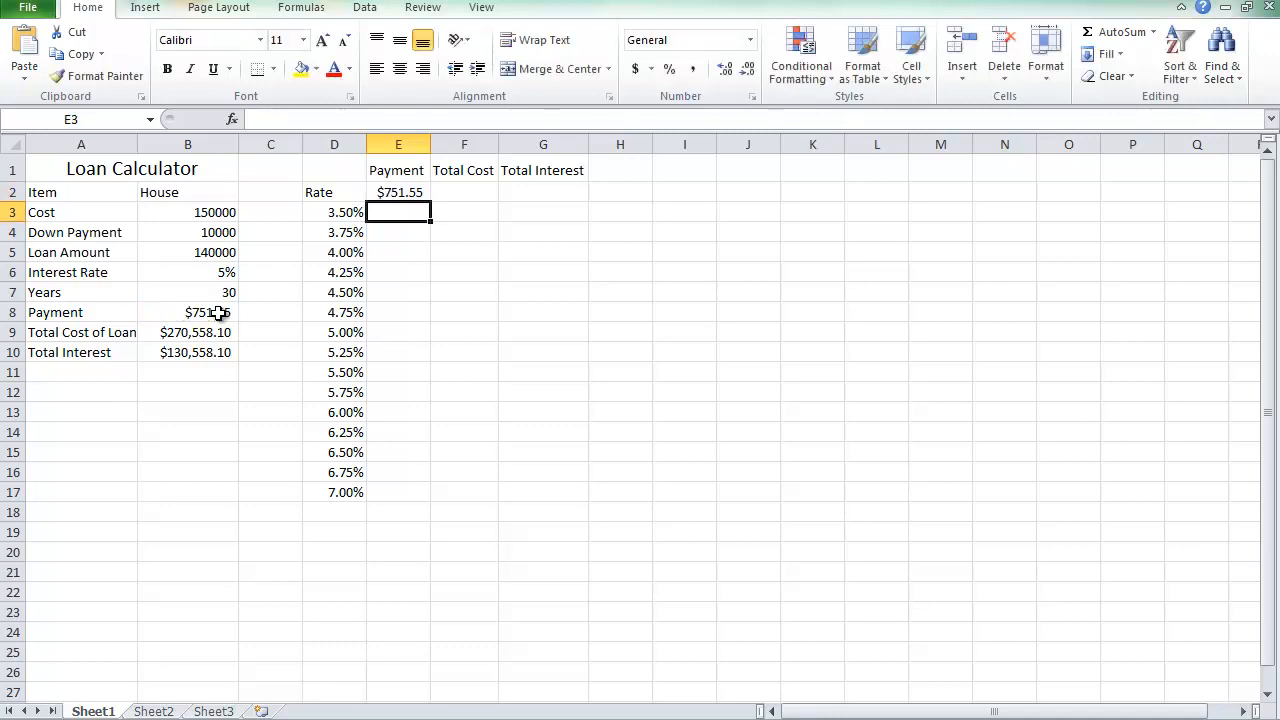
Link cell F2 under the Total Cost heading to the total cost of the loan with the formula =B9
key(Up)
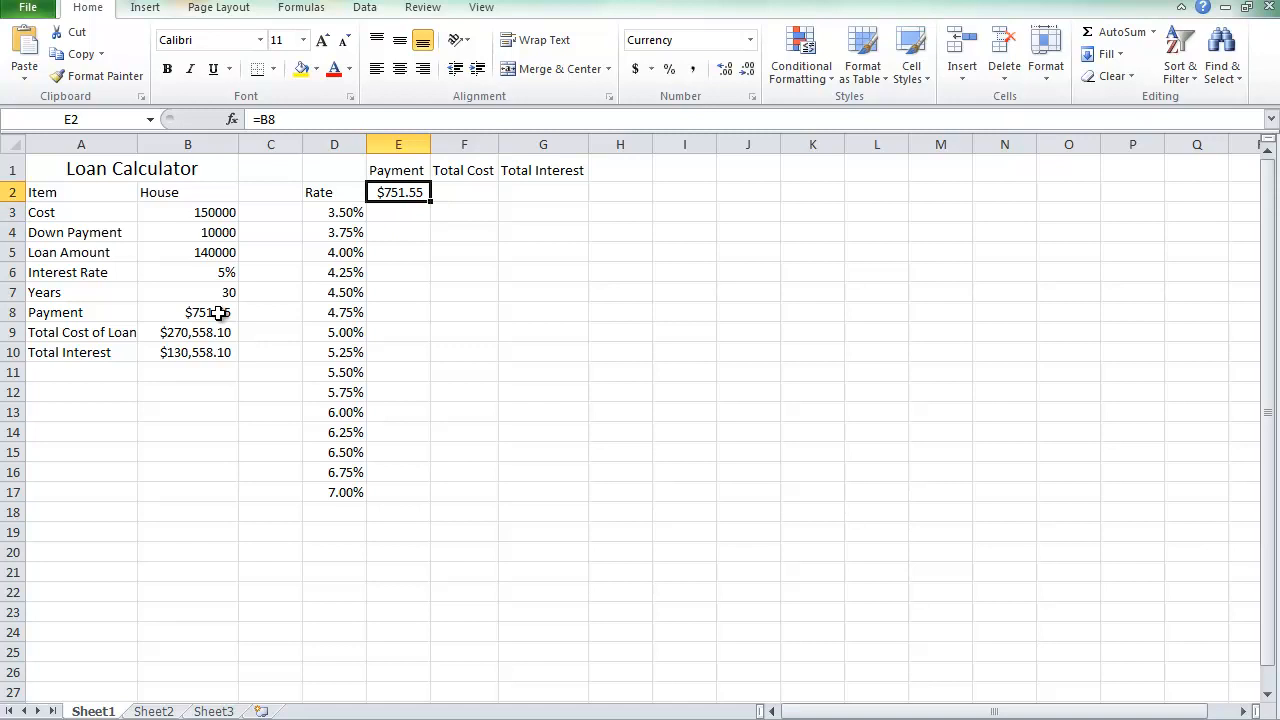
key(Right)
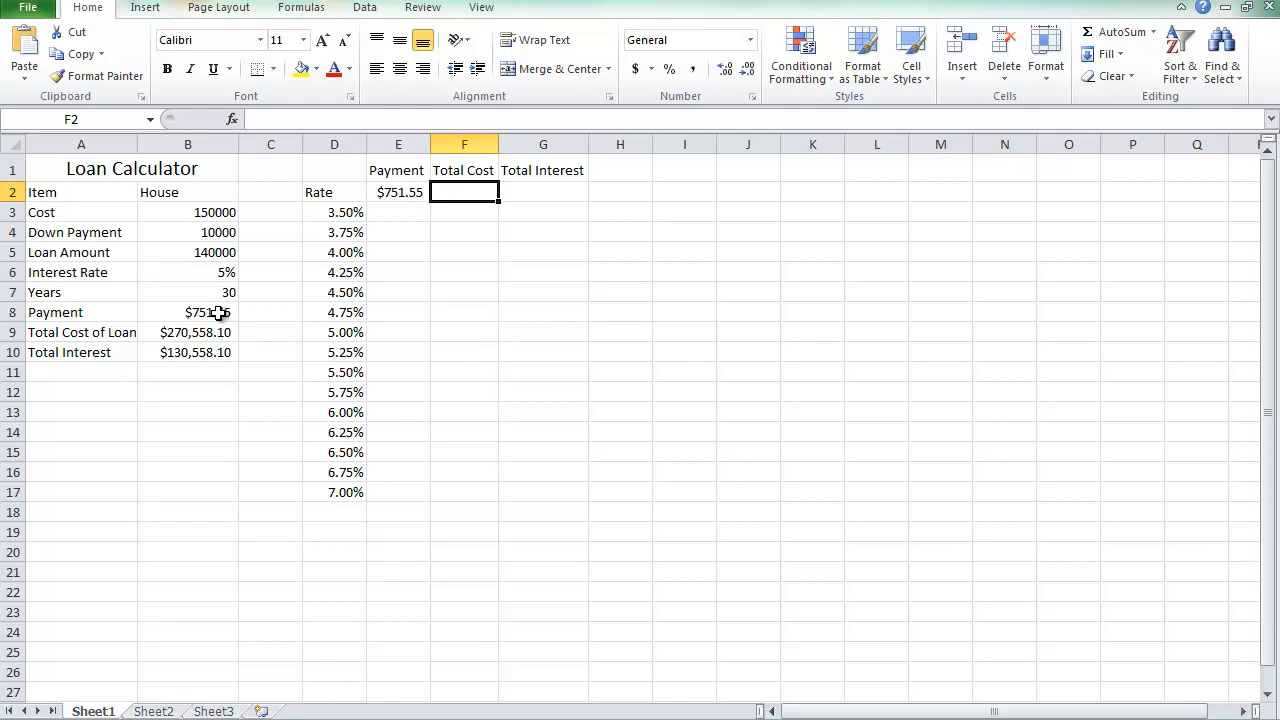
text(=)
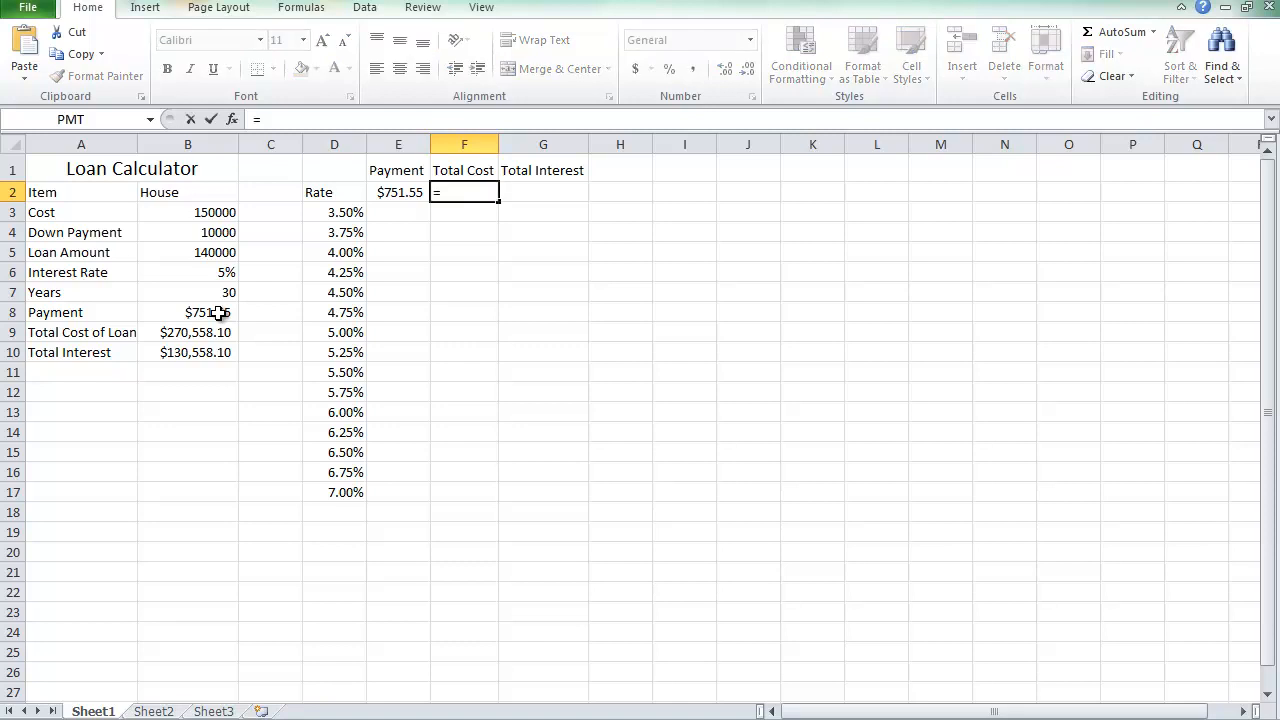
click(201, 334)
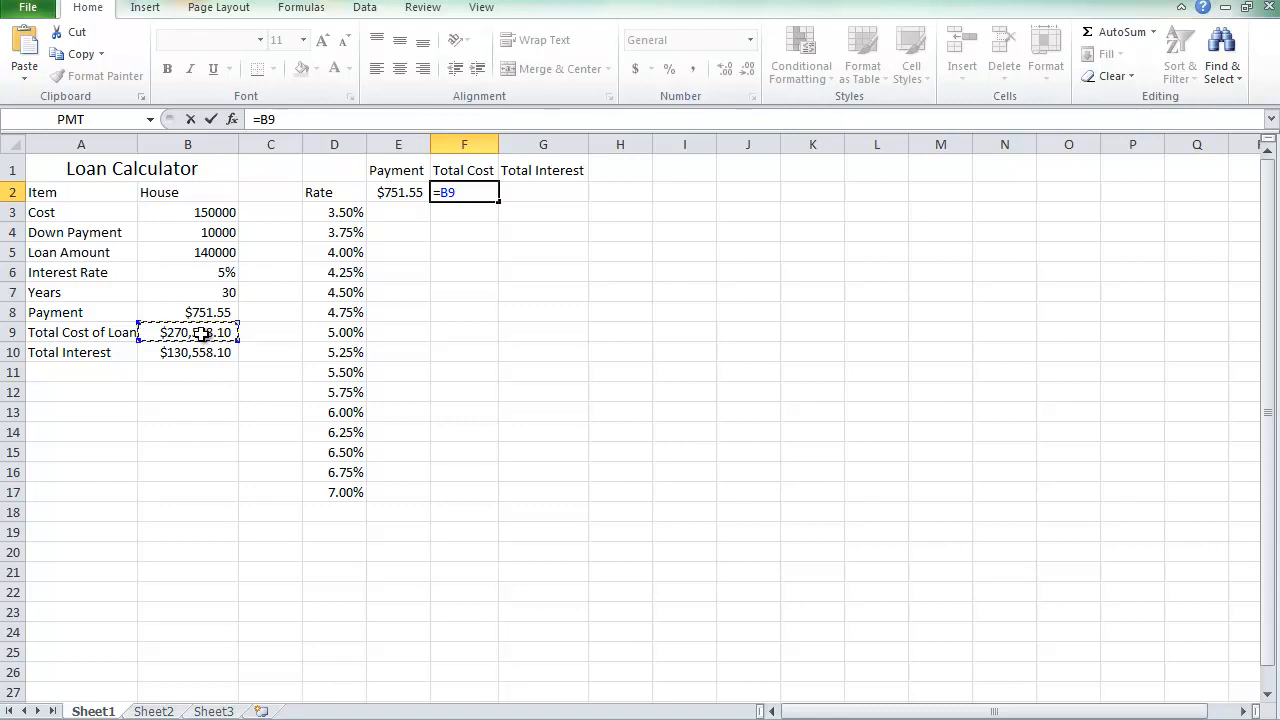
key(Return)
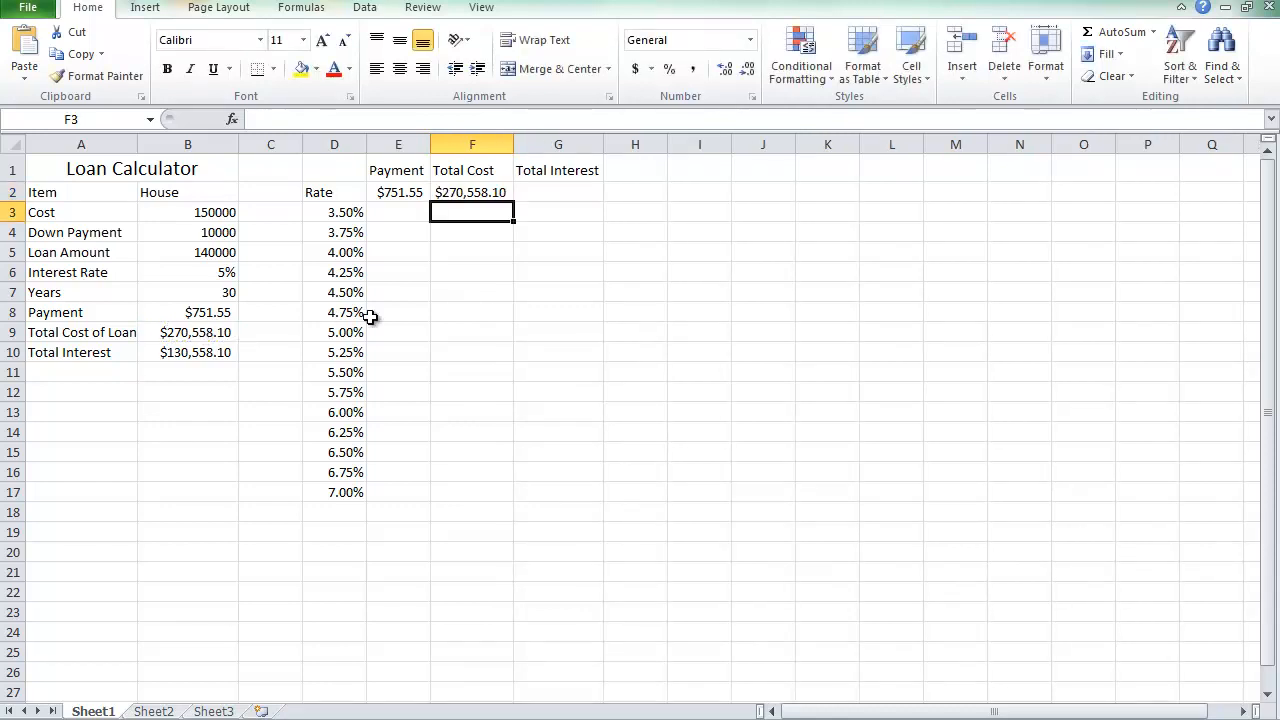
Link cell G2 under the Total Interest heading to the loan's total interest with the formula =B10
click(539, 196)
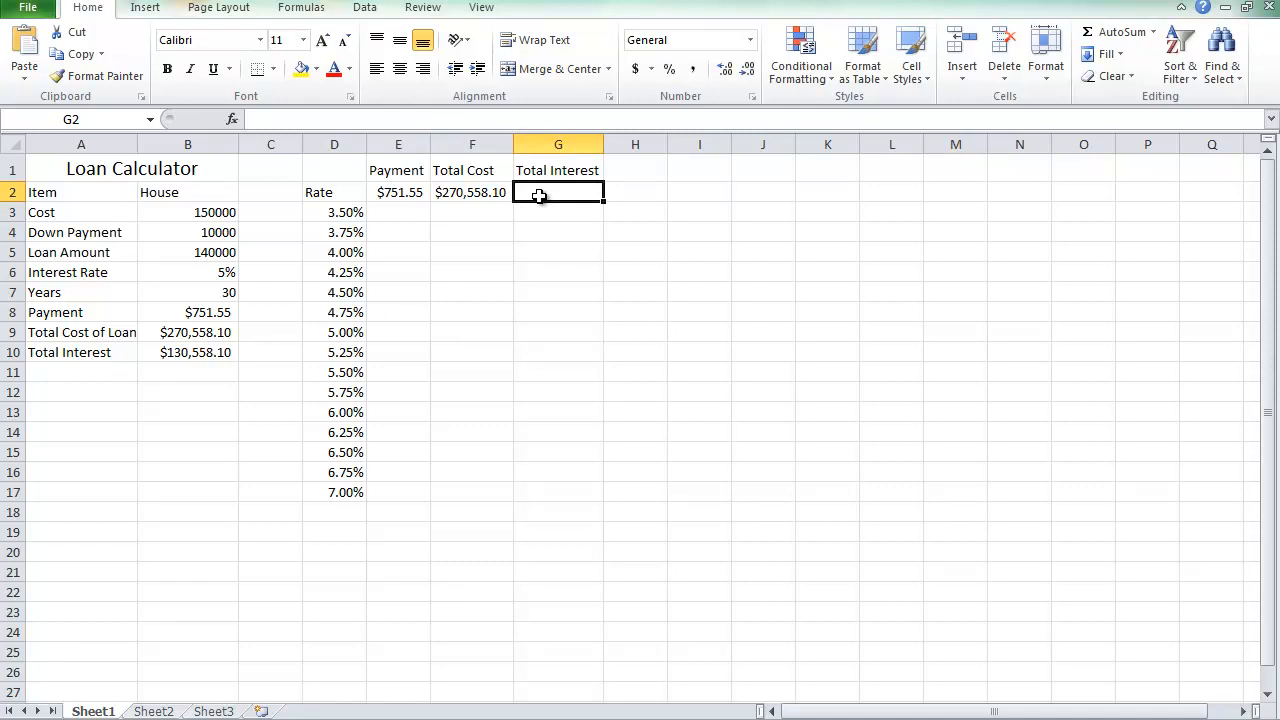
text(=)
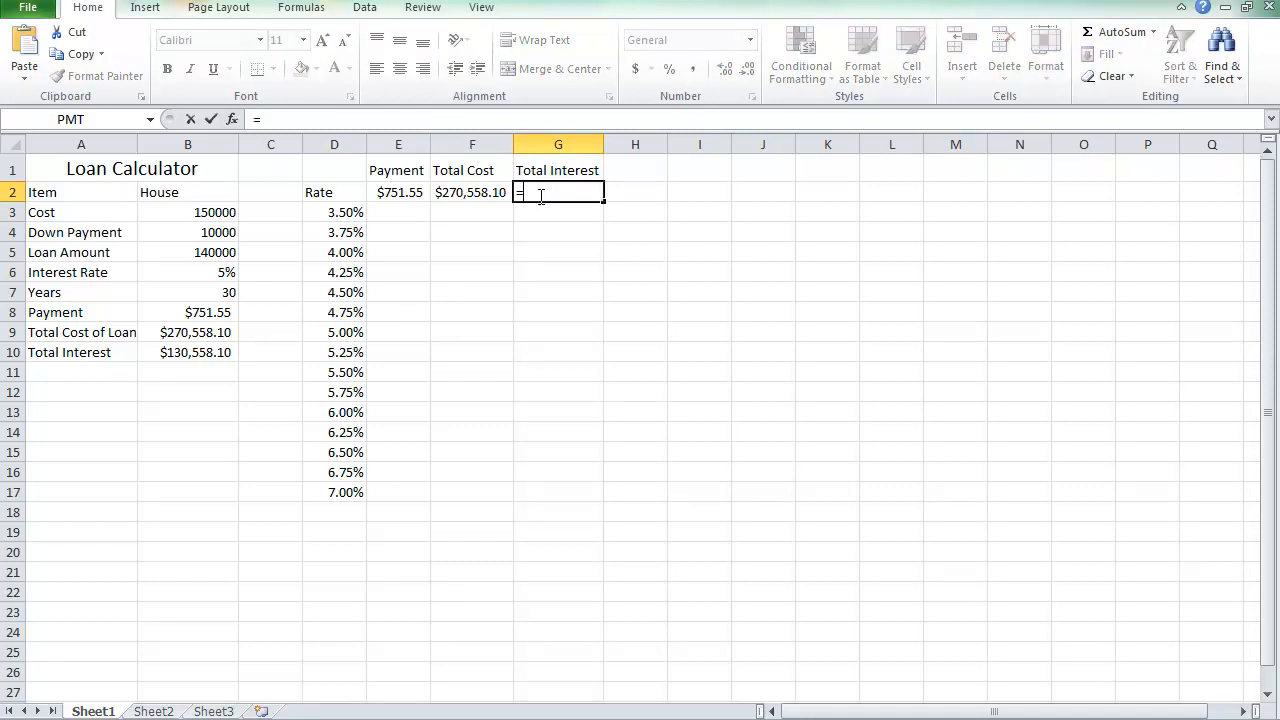
click(187, 352)
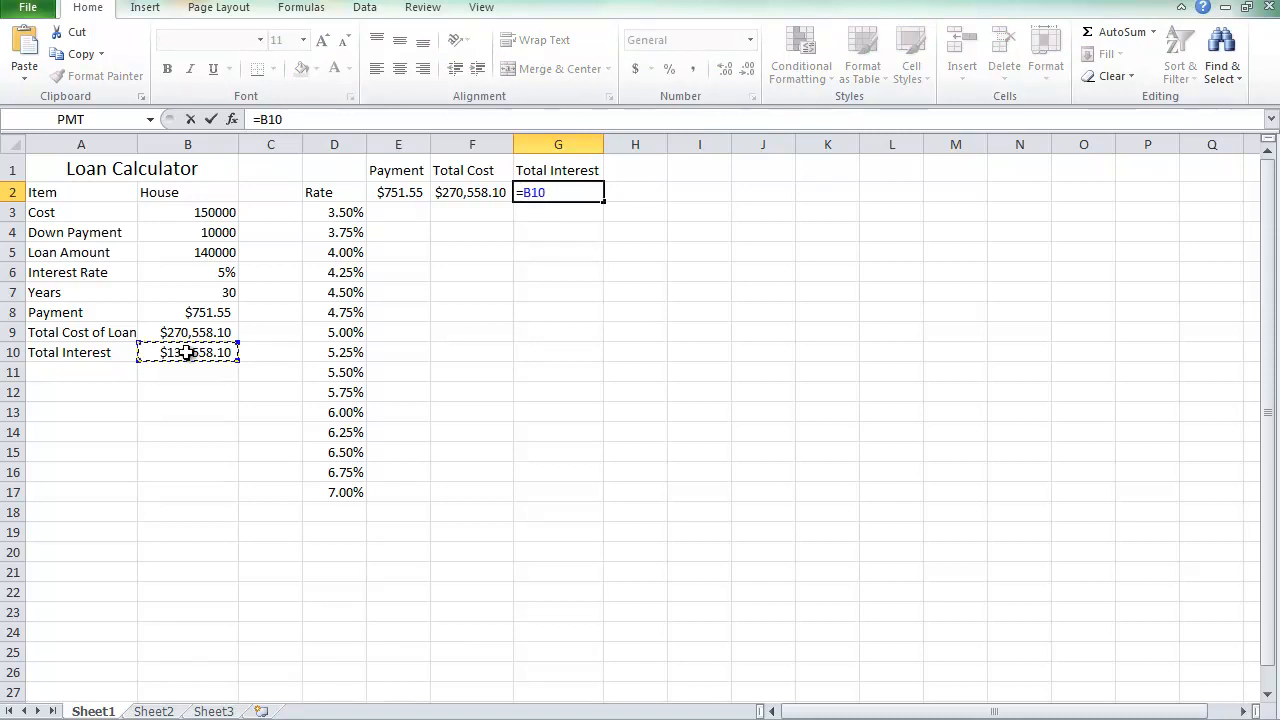
key(Return)
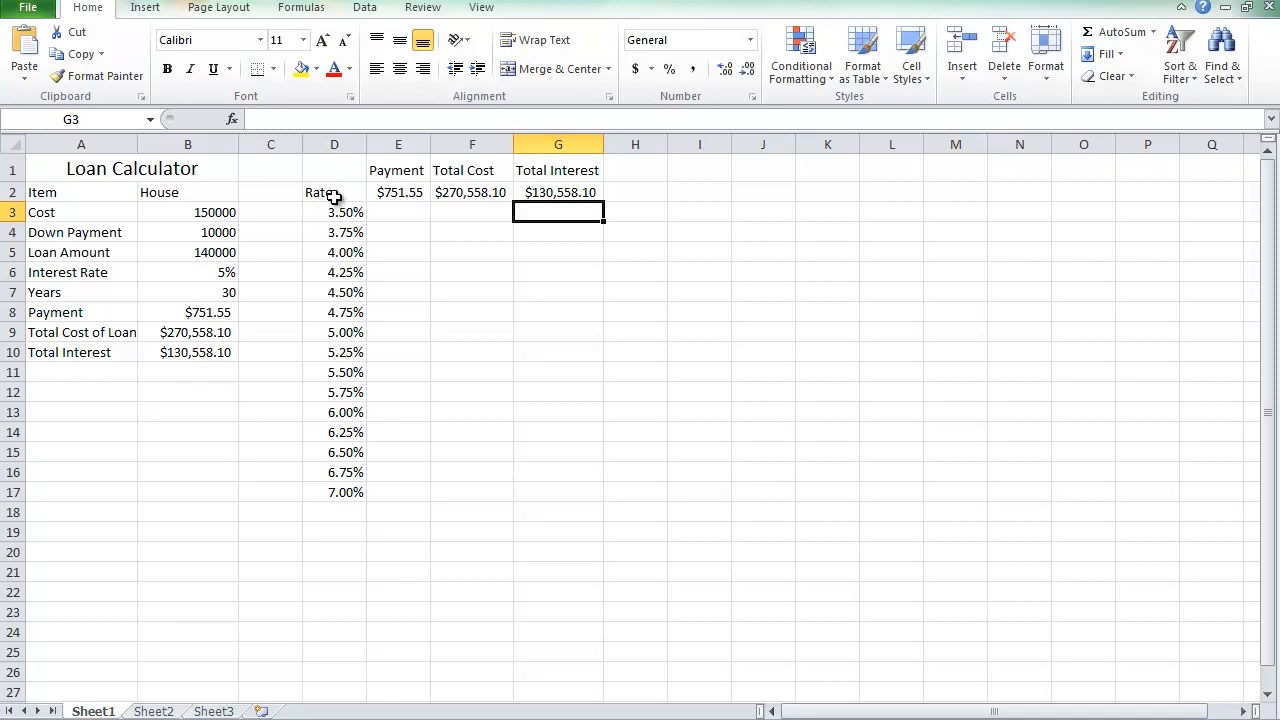
Create a What-If data table over D2:G17 using the interest rate cell B6 as the column input cell
drag(335, 196, 552, 494)
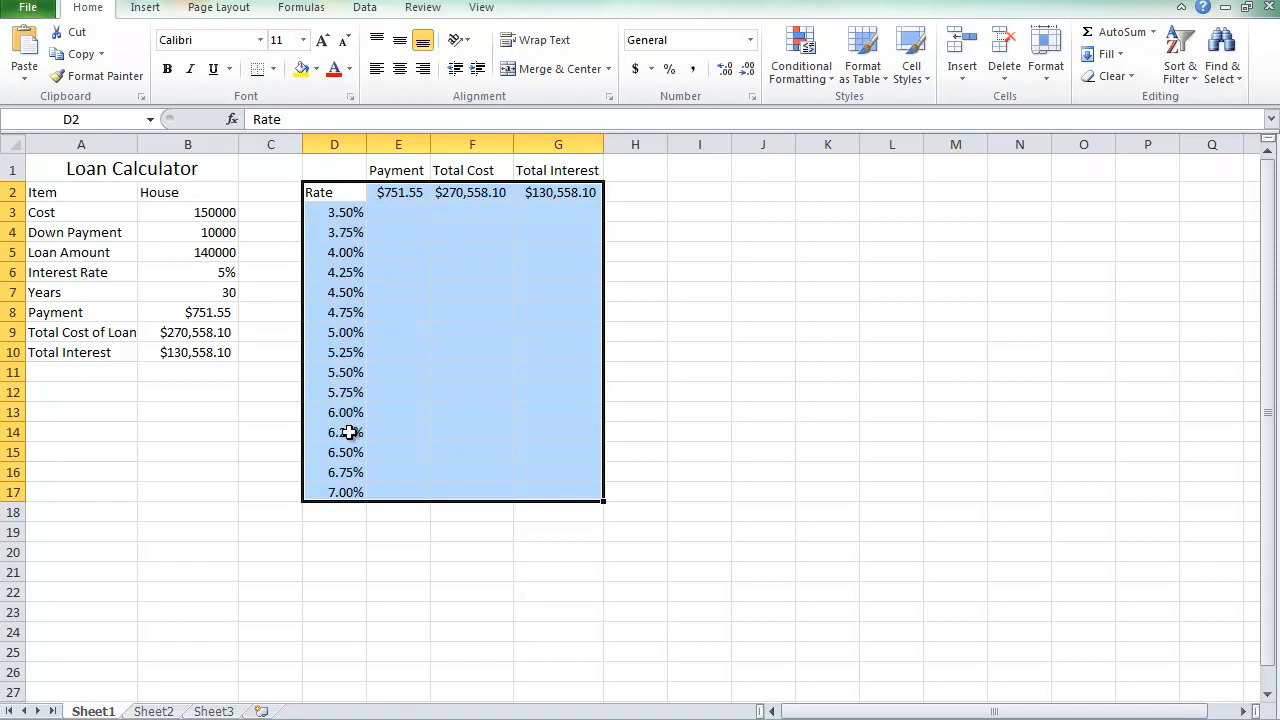
click(364, 9)
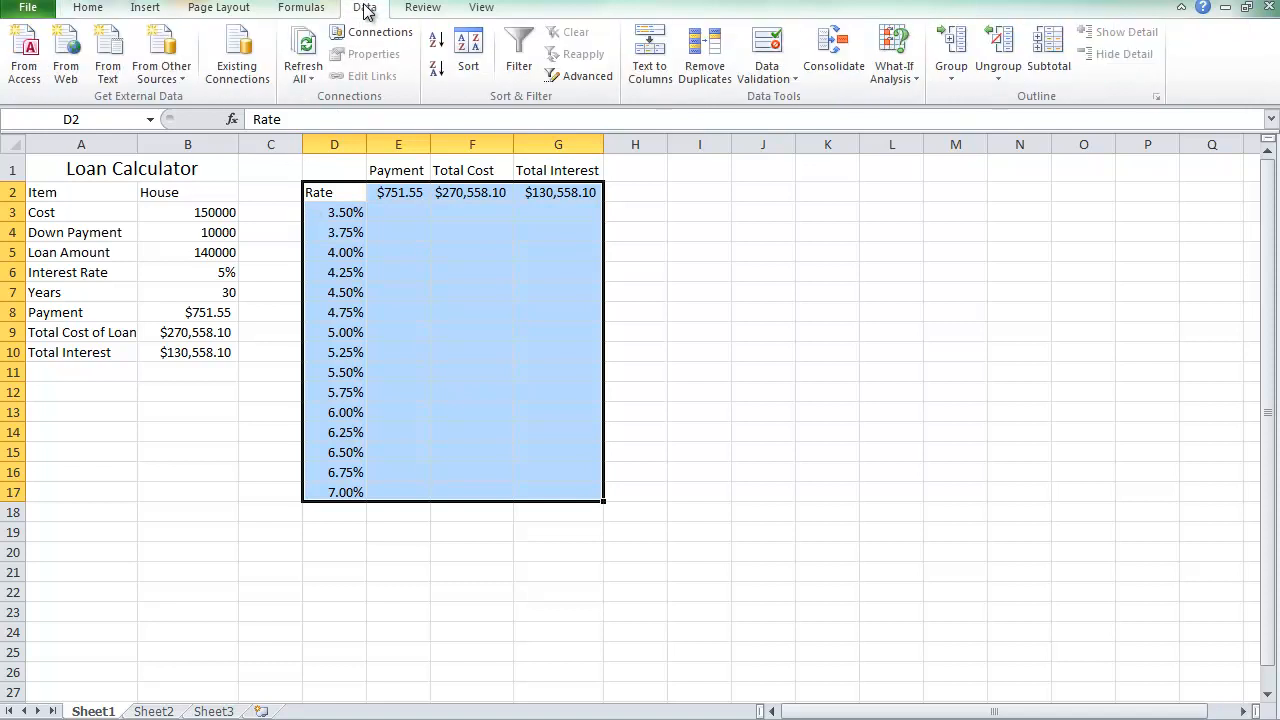
click(914, 79)
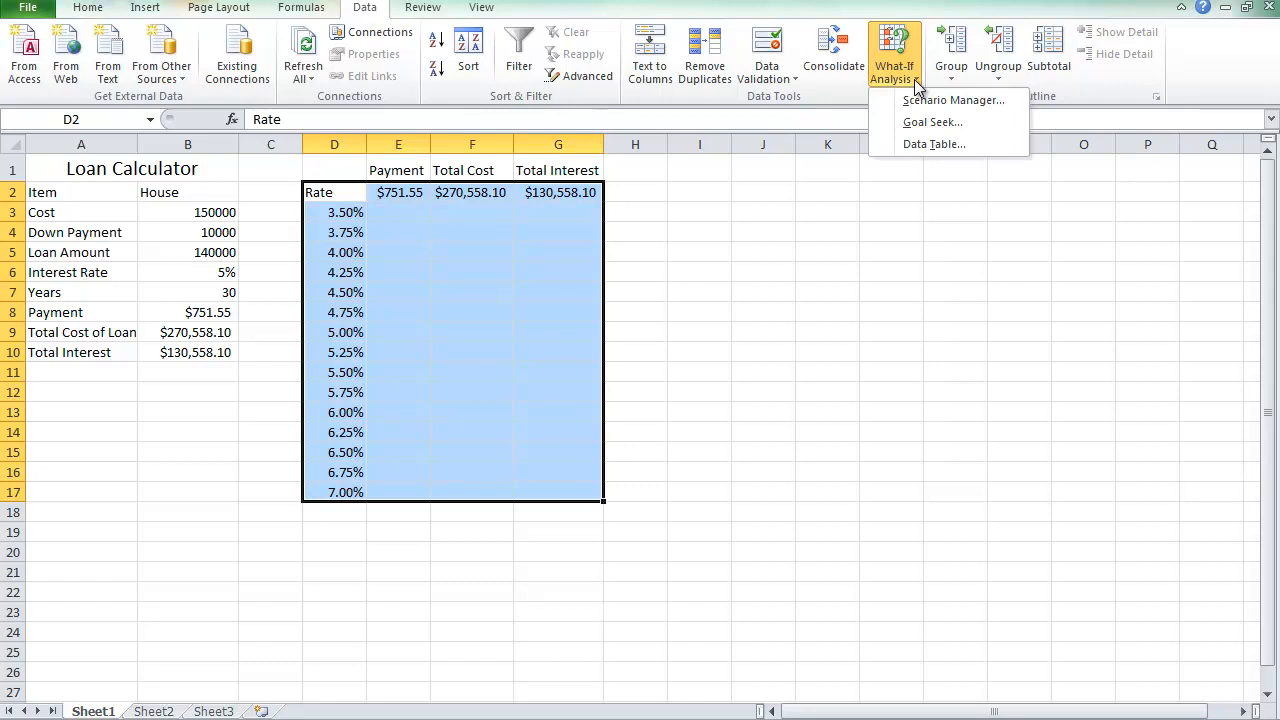
click(934, 143)
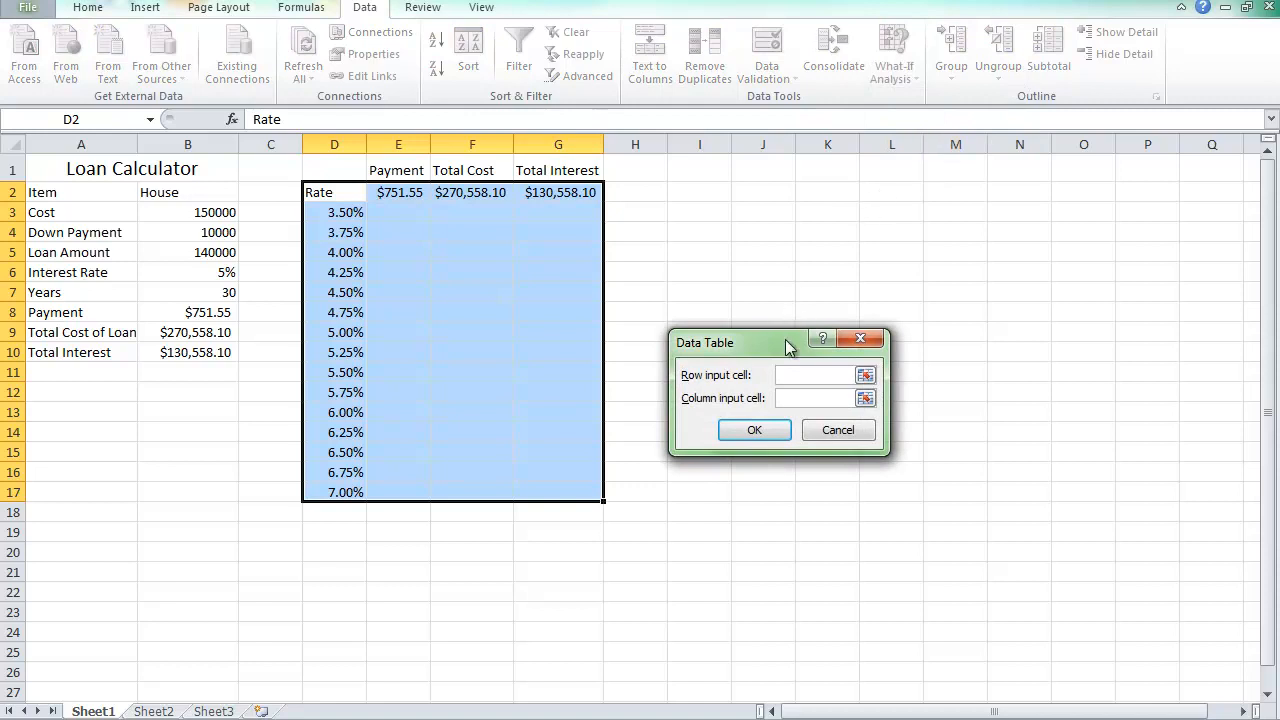
drag(786, 345, 809, 219)
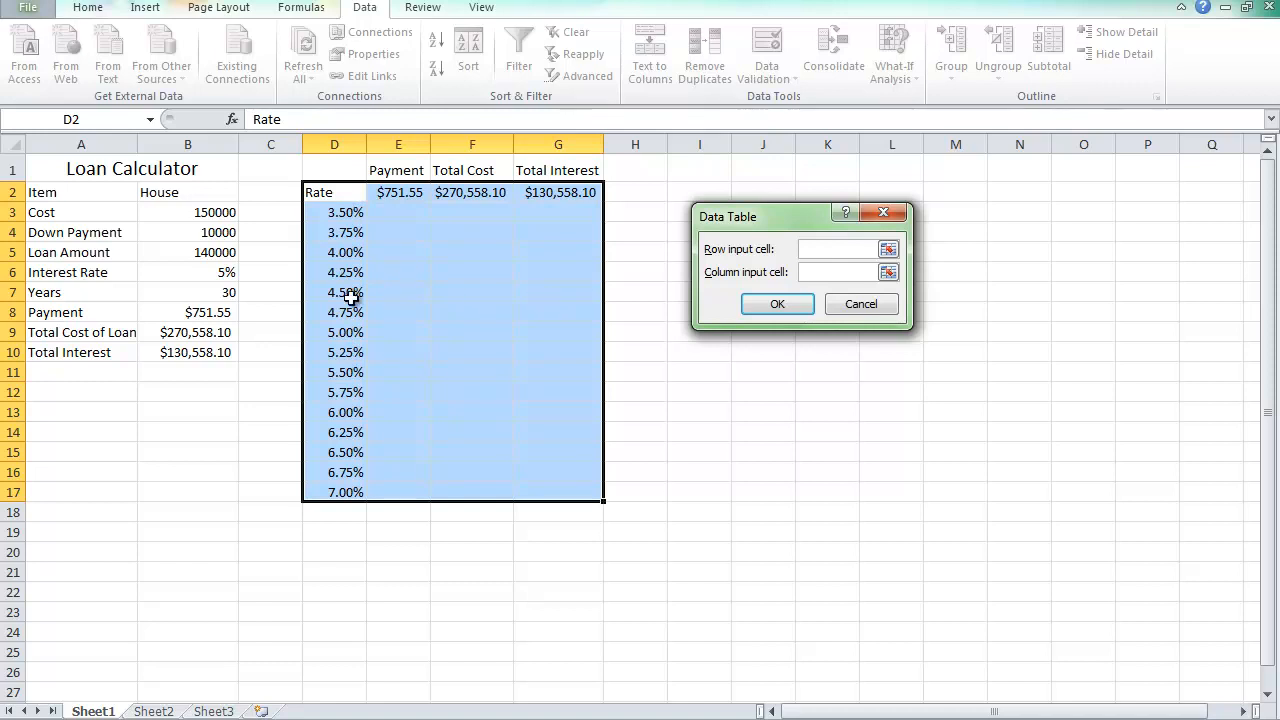
click(226, 275)
click(774, 303)
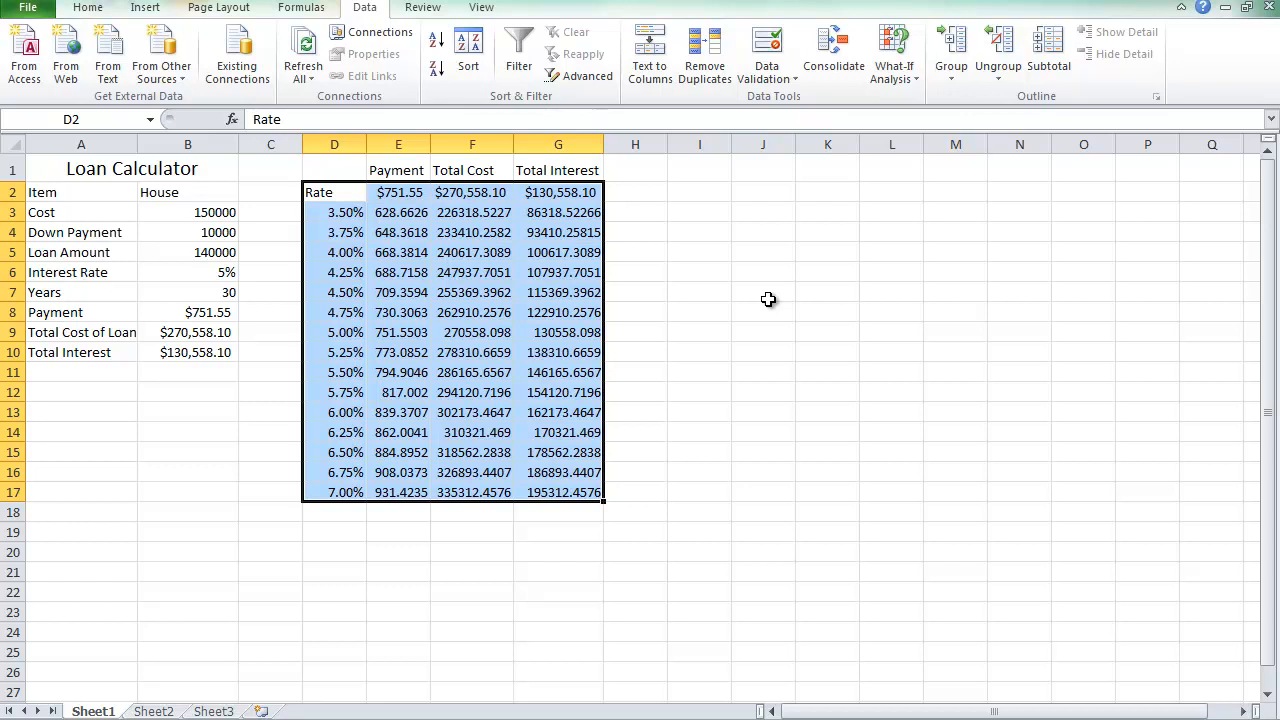
Try the comma number style on E2:G17 and undo it
click(413, 194)
drag(413, 194, 552, 486)
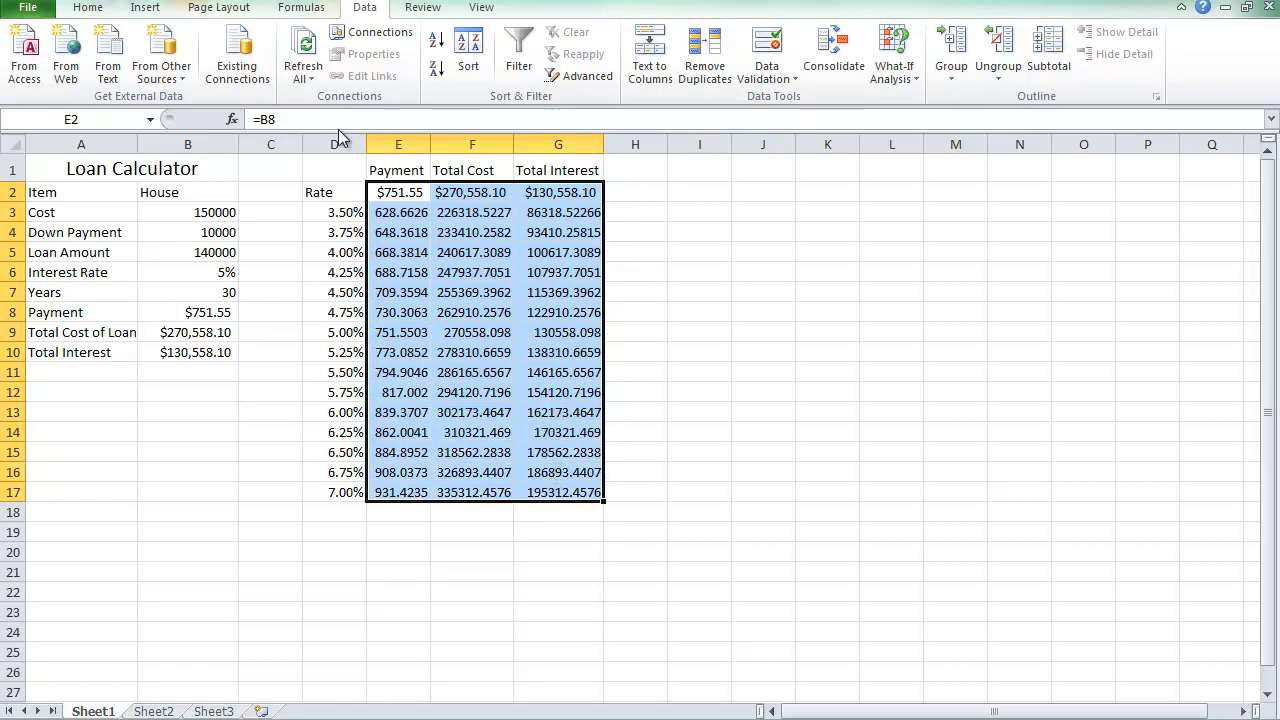
click(85, 10)
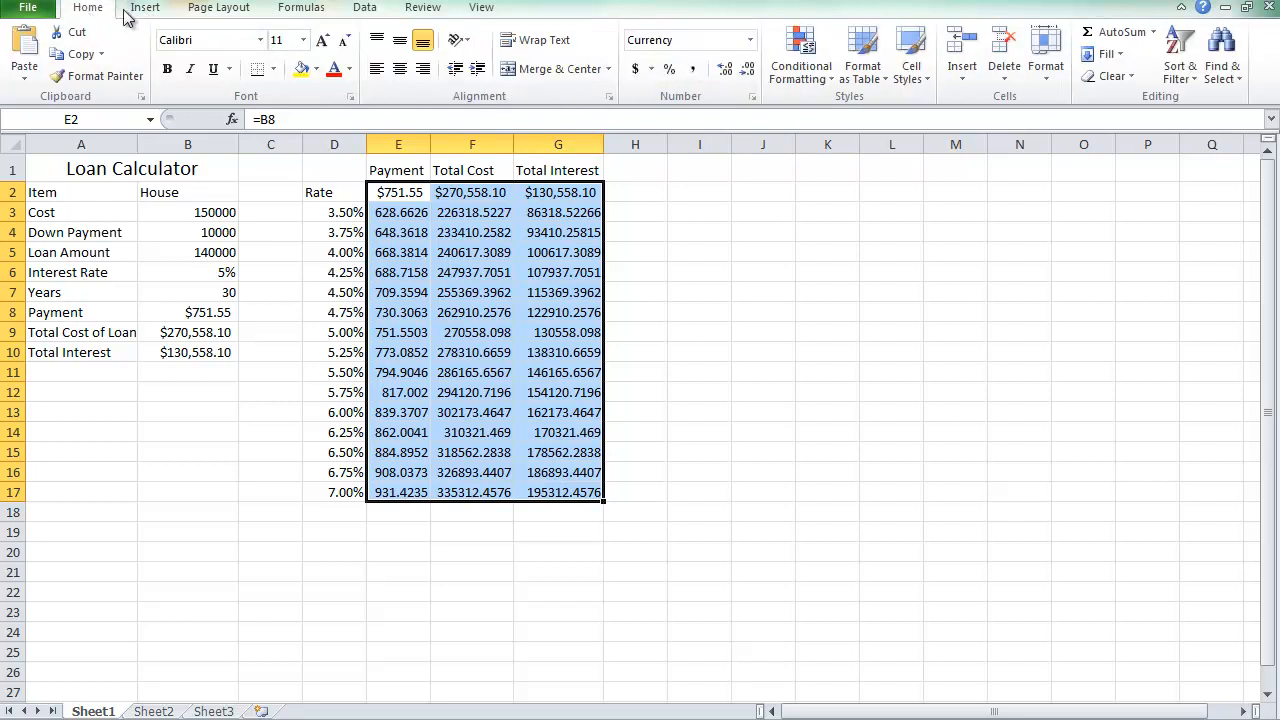
click(694, 74)
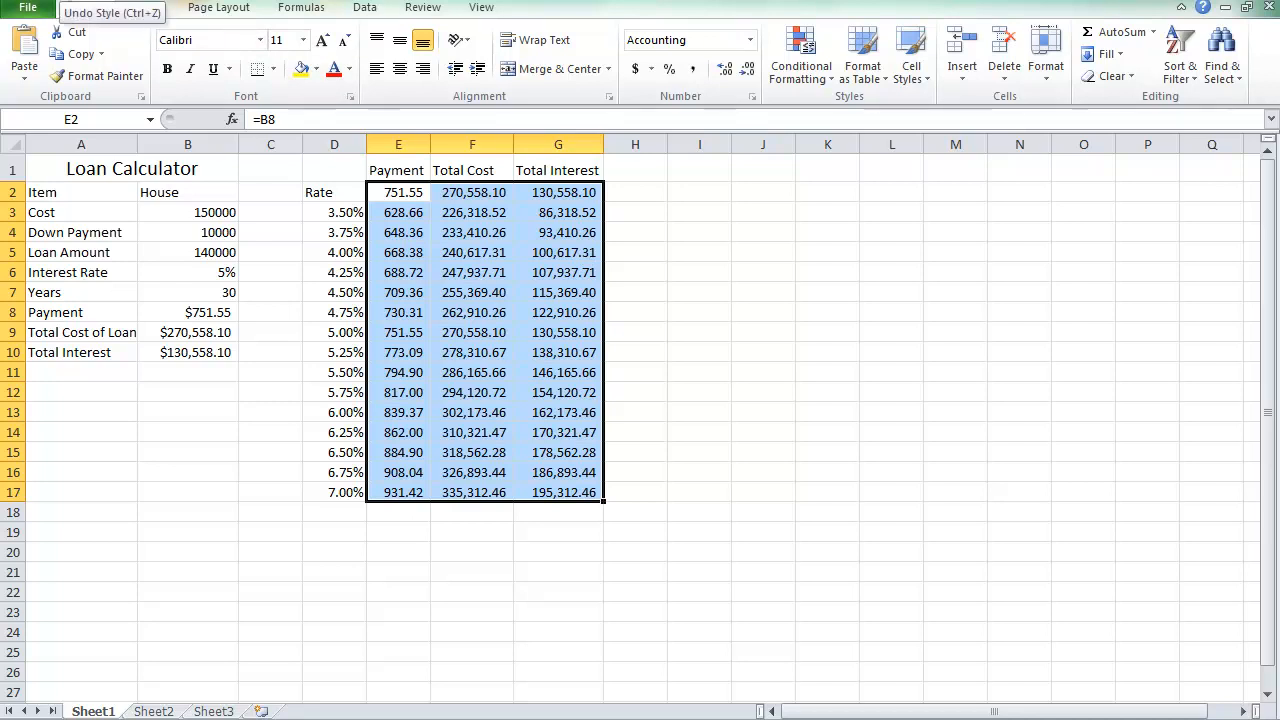
key(ctrl+z)
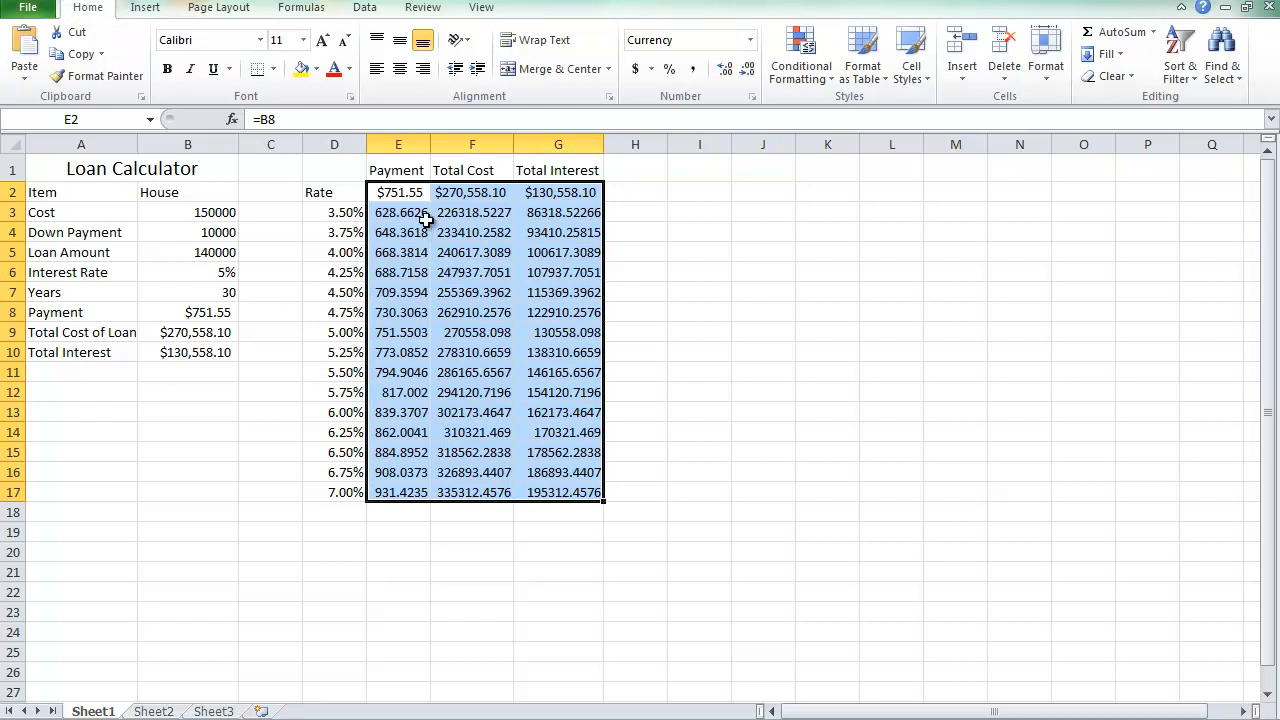
drag(405, 143, 539, 145)
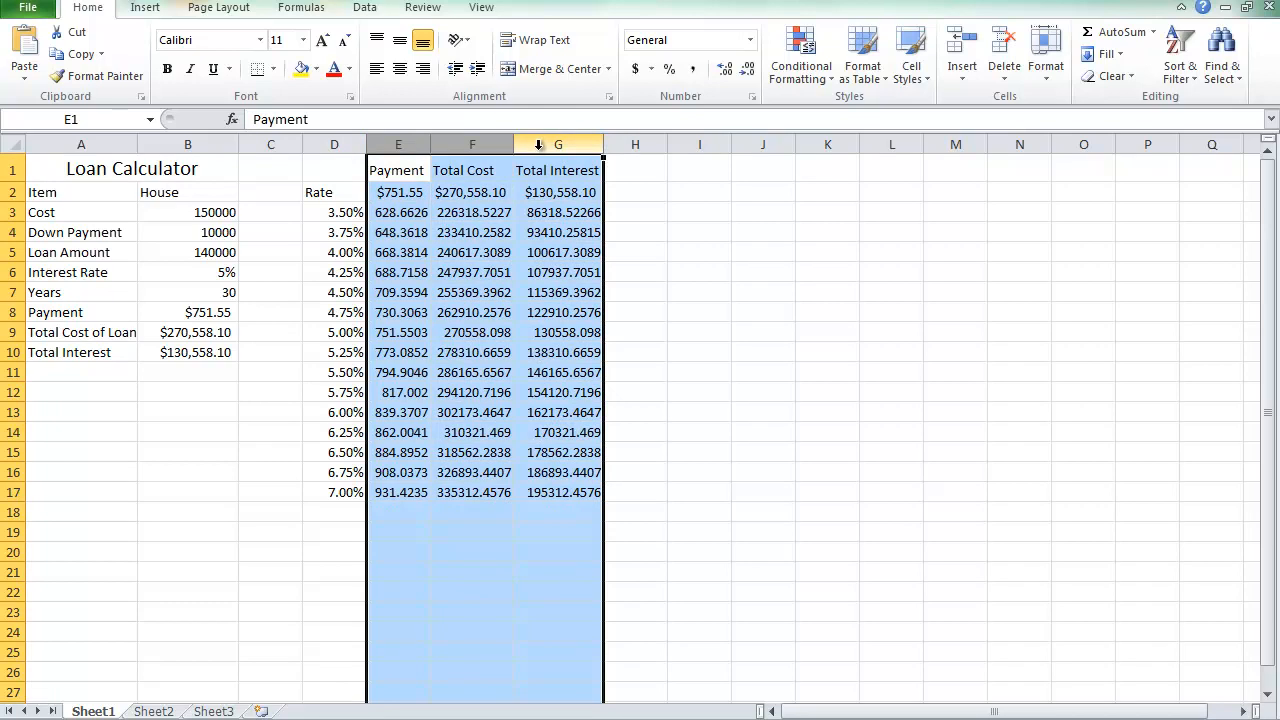
right_click(538, 145)
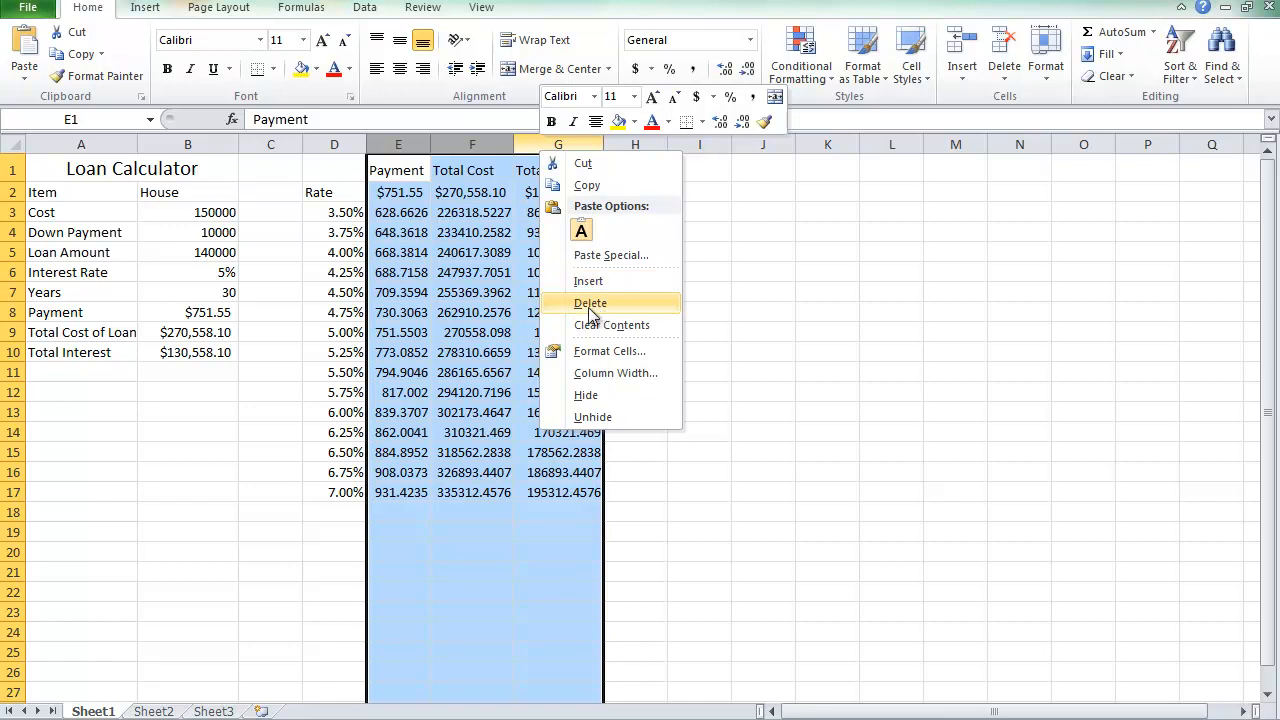
click(415, 272)
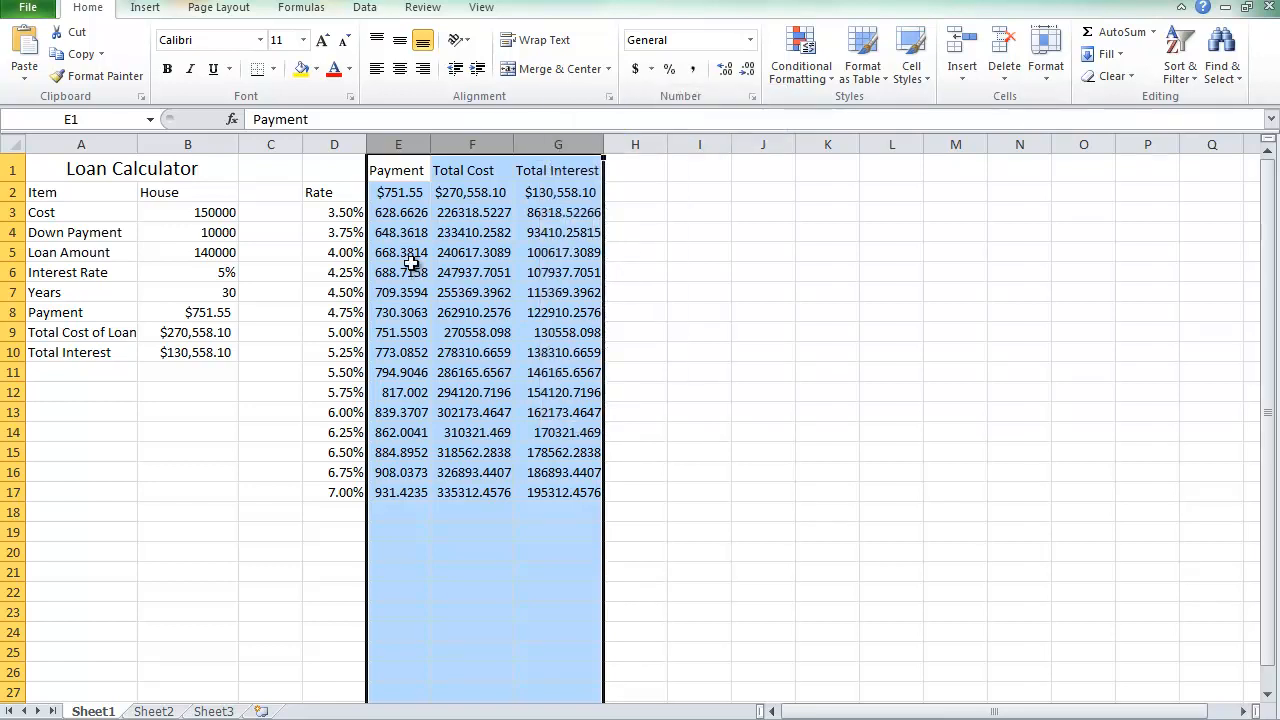
click(413, 270)
Inspect the contents of rate cell D3, payment link E2 and data table result E3
click(353, 215)
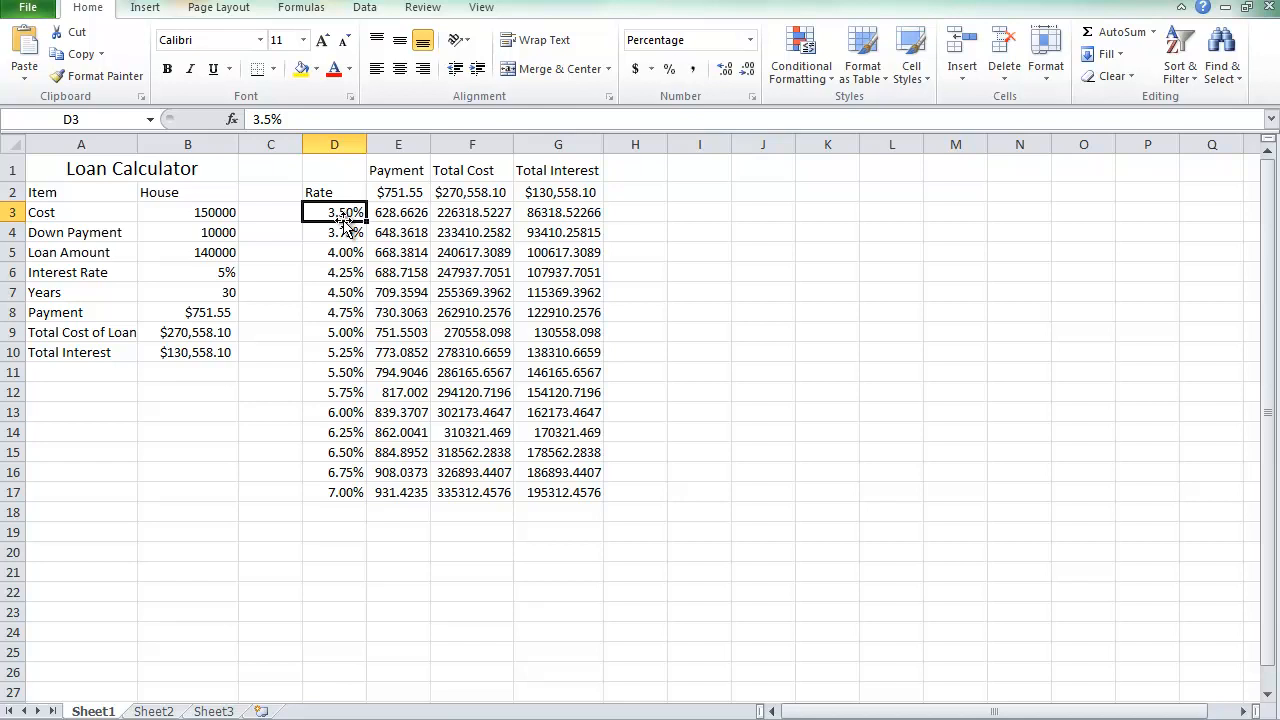
click(411, 193)
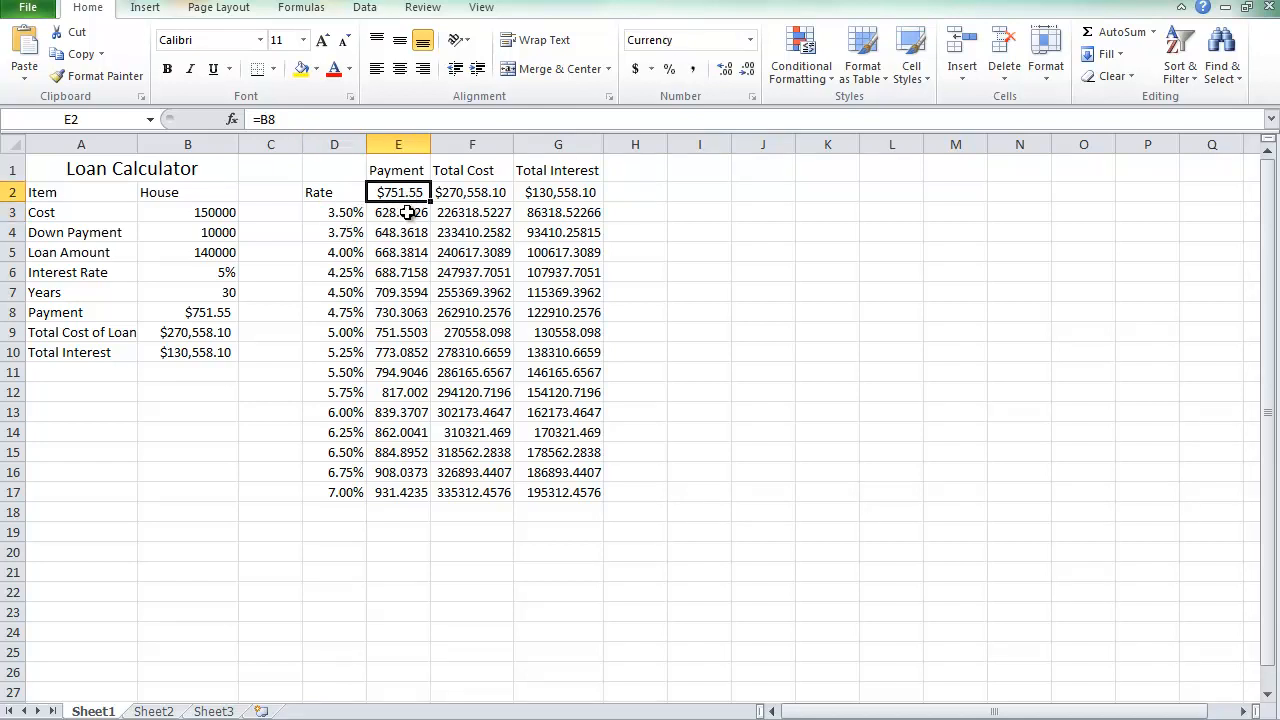
click(407, 212)
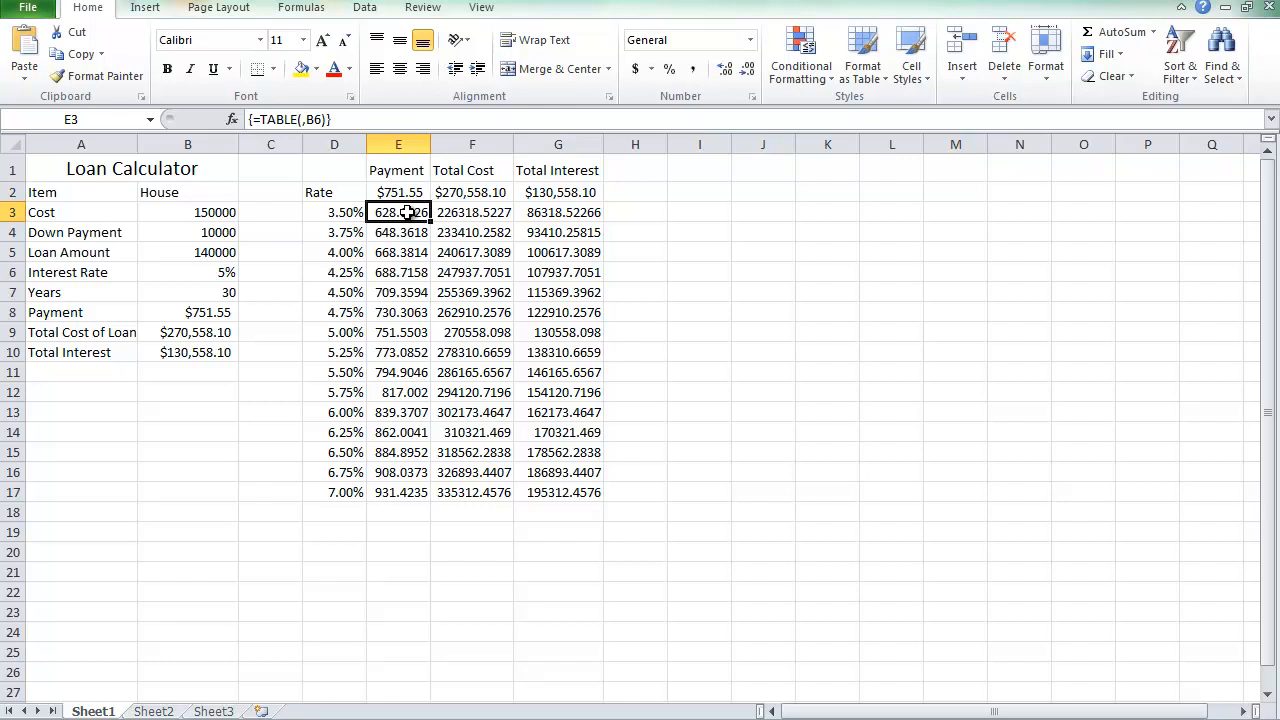